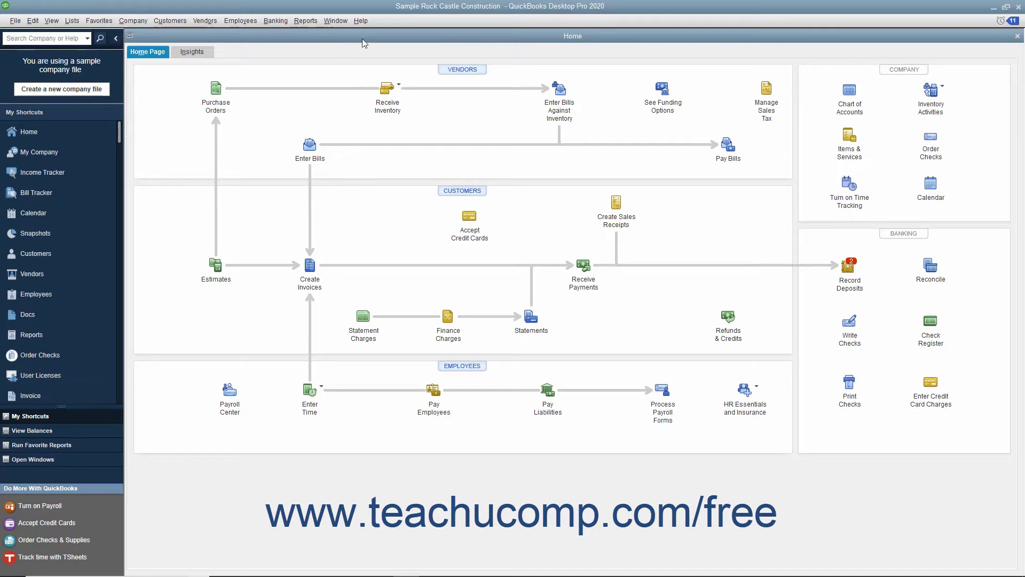
# Open the Employee Center from the Employees menu and start a new employee record
pyautogui.click(251, 21)
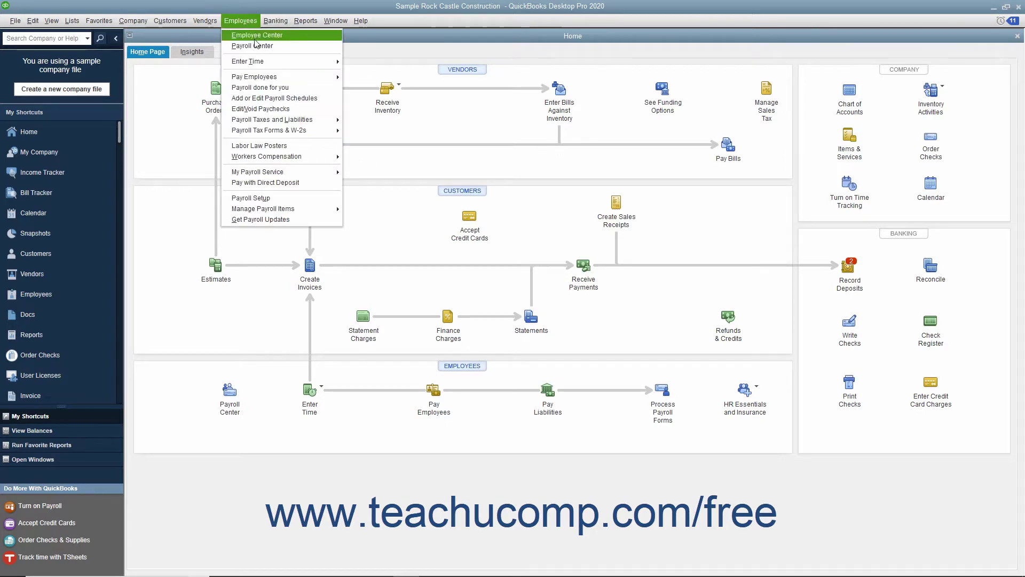
pyautogui.click(254, 39)
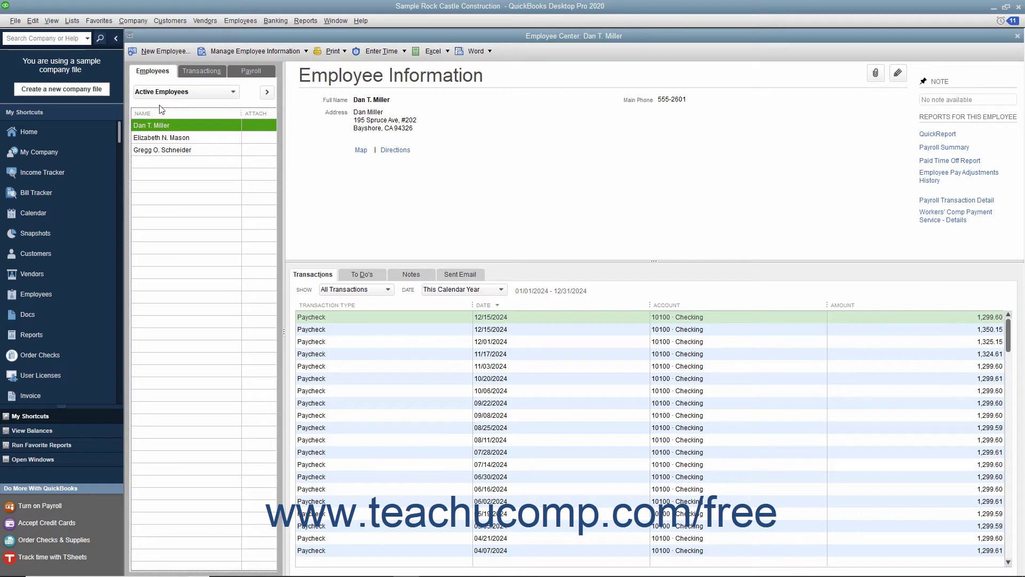
pyautogui.click(168, 55)
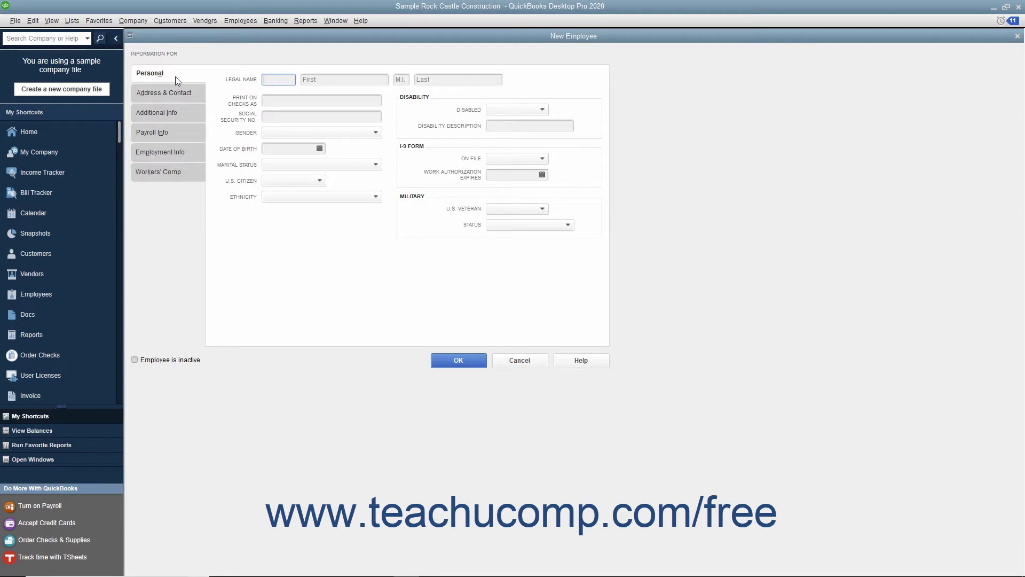
# Enter title Mrs. and the employee's first and last name, unchecking the auto-filled check name
pyautogui.write('M')
pyautogui.write('rs.')
pyautogui.press('Tab')
pyautogui.write('Jane')
pyautogui.press('Tab')
pyautogui.press('Tab')
pyautogui.write('Doe')
pyautogui.press('Tab')
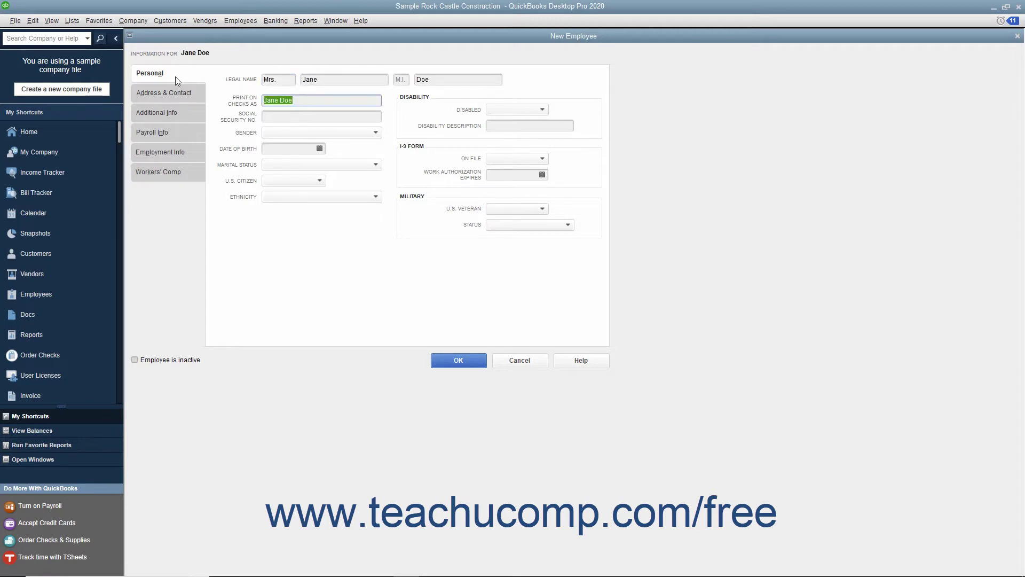
pyautogui.click(303, 100)
# Enter the employee's Social Security number
pyautogui.click(300, 114)
pyautogui.write('123-45-6789')
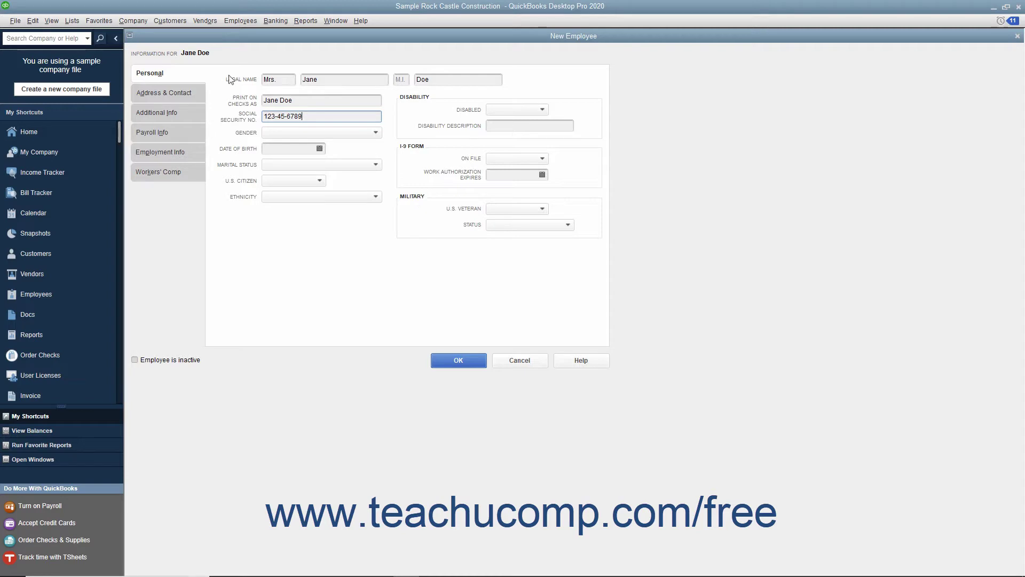
pyautogui.click(192, 97)
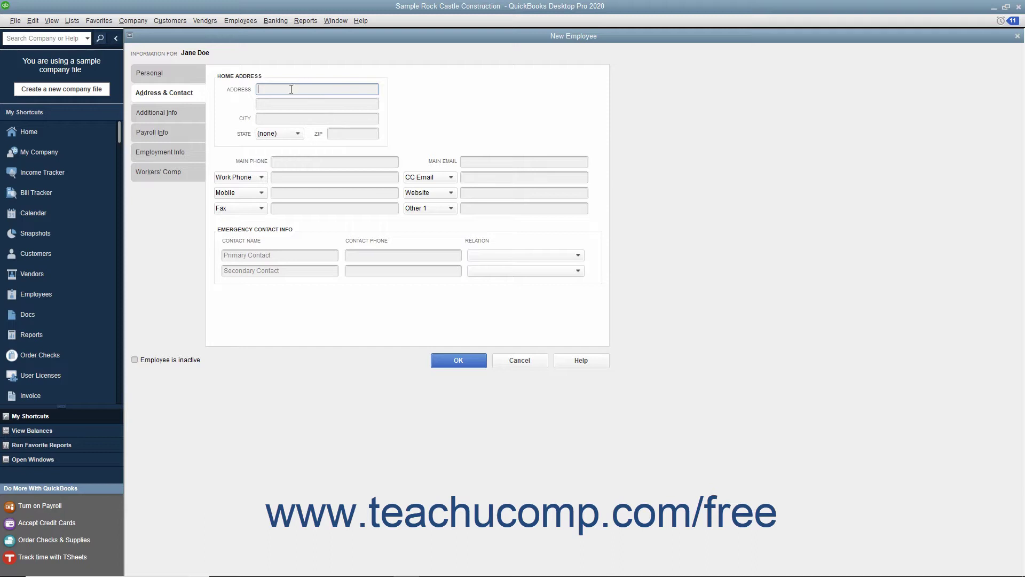
# Fill in the employee's home address, main phone and main e-mail, keeping Work Phone as the extra phone type
pyautogui.write('100 Main St.')
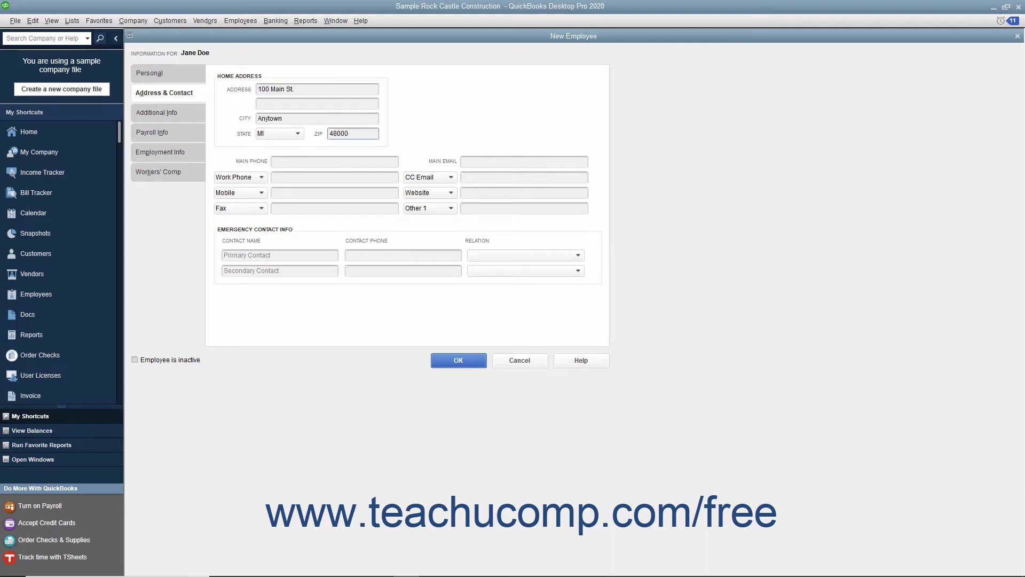
pyautogui.click(295, 161)
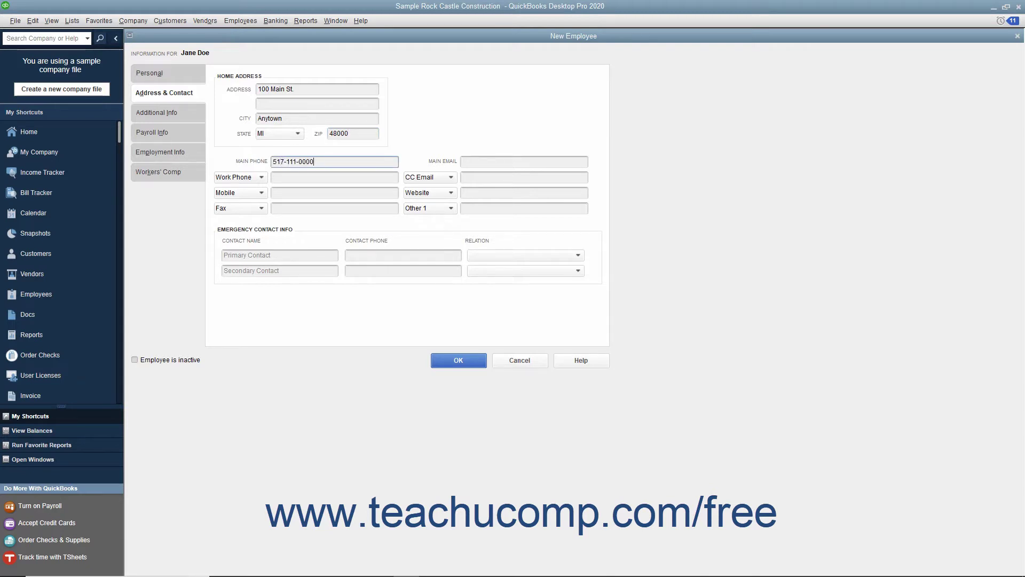
pyautogui.click(465, 161)
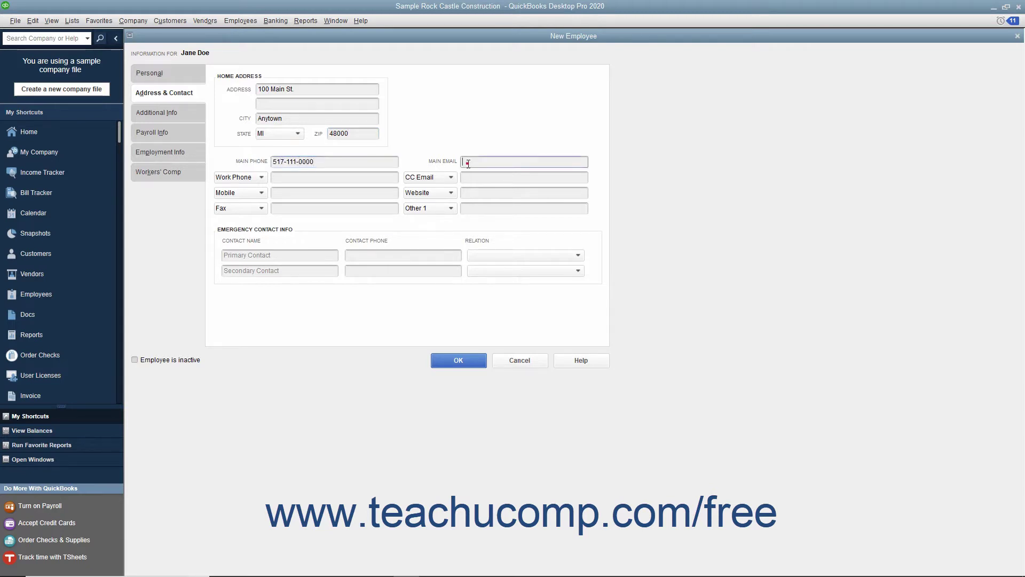
pyautogui.click(261, 177)
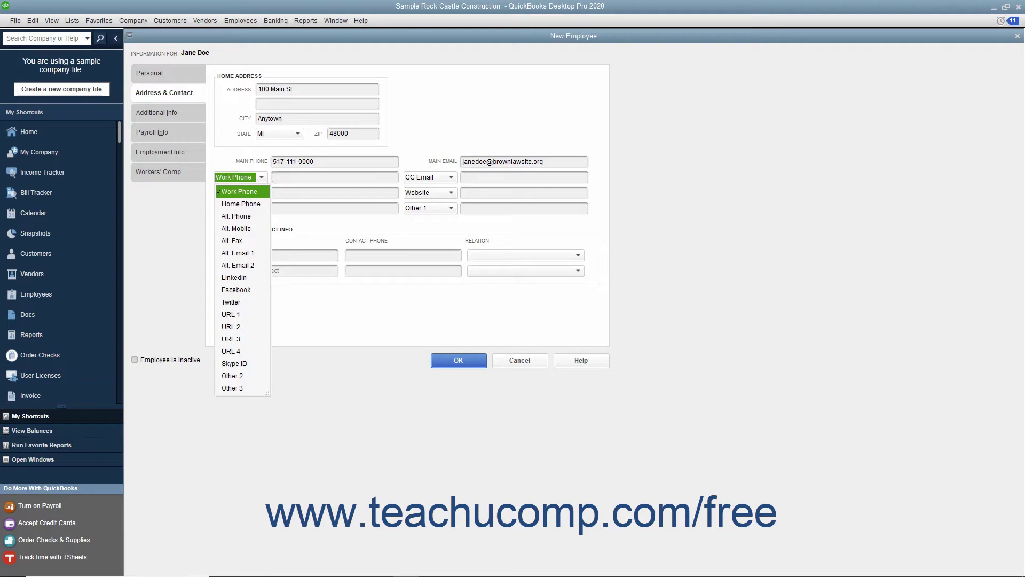
pyautogui.click(275, 178)
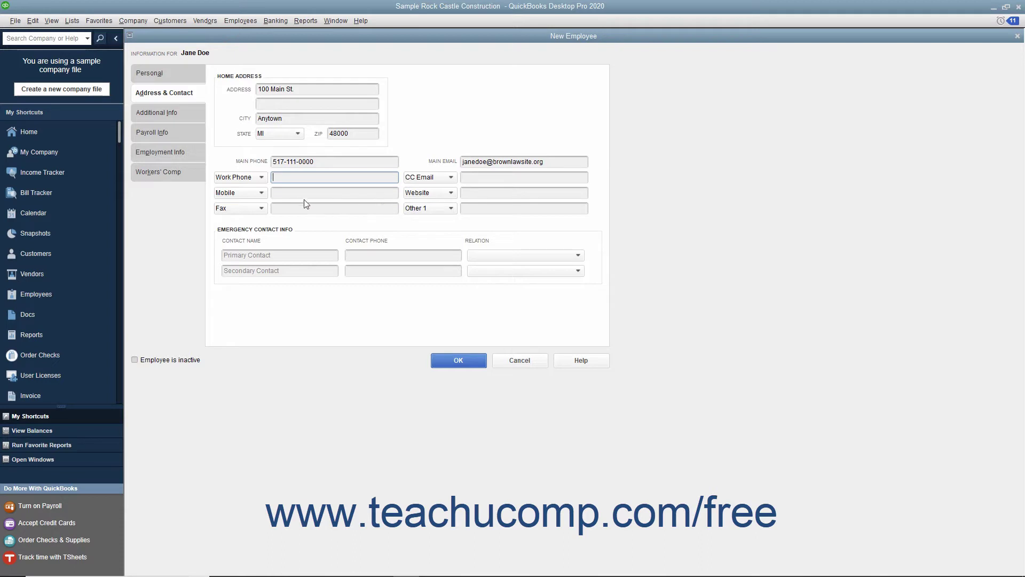
pyautogui.click(260, 177)
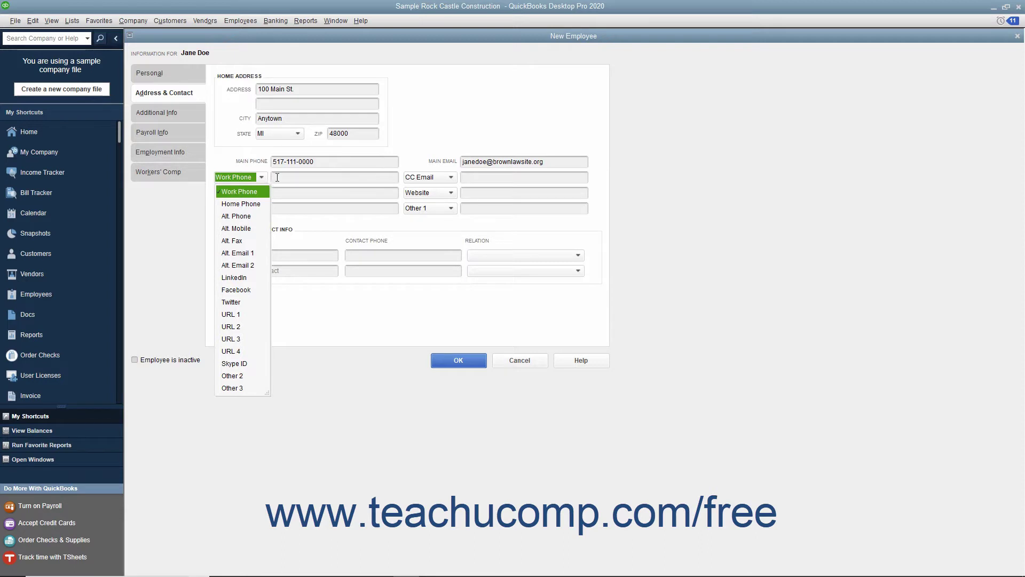
pyautogui.click(277, 178)
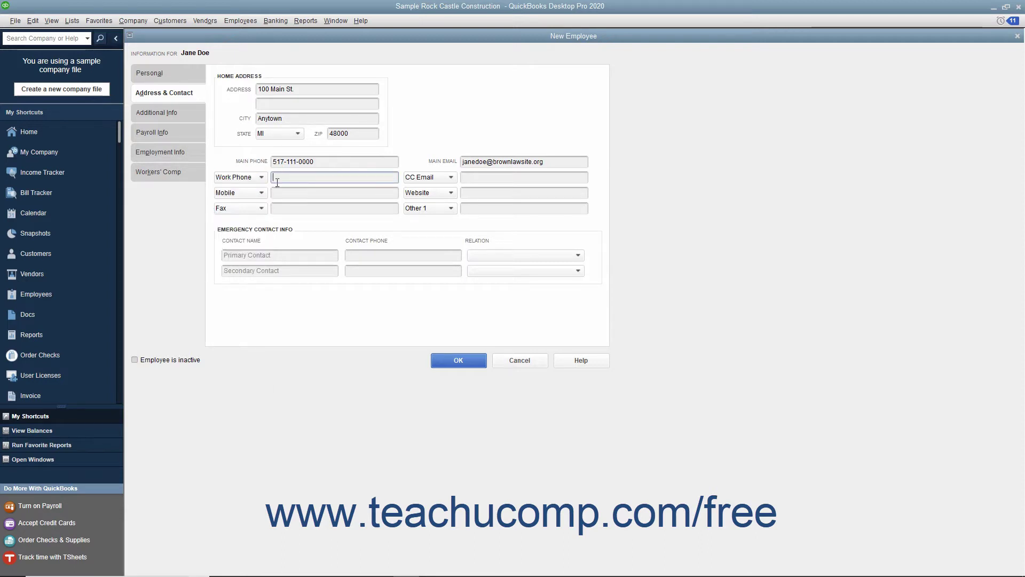
pyautogui.click(271, 255)
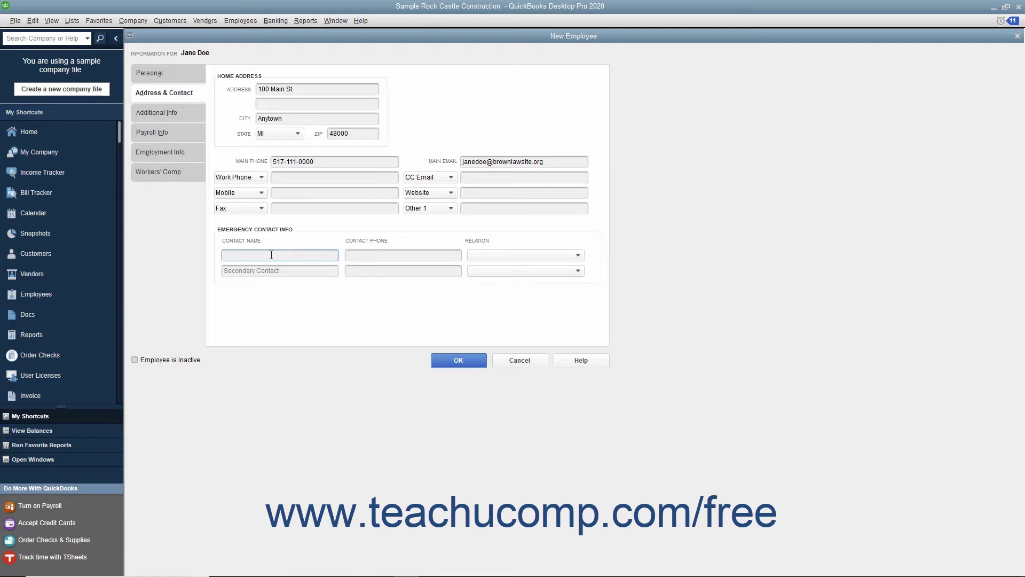
# Add the primary emergency contact's name and phone number with relation Spouse
pyautogui.press('Tab')
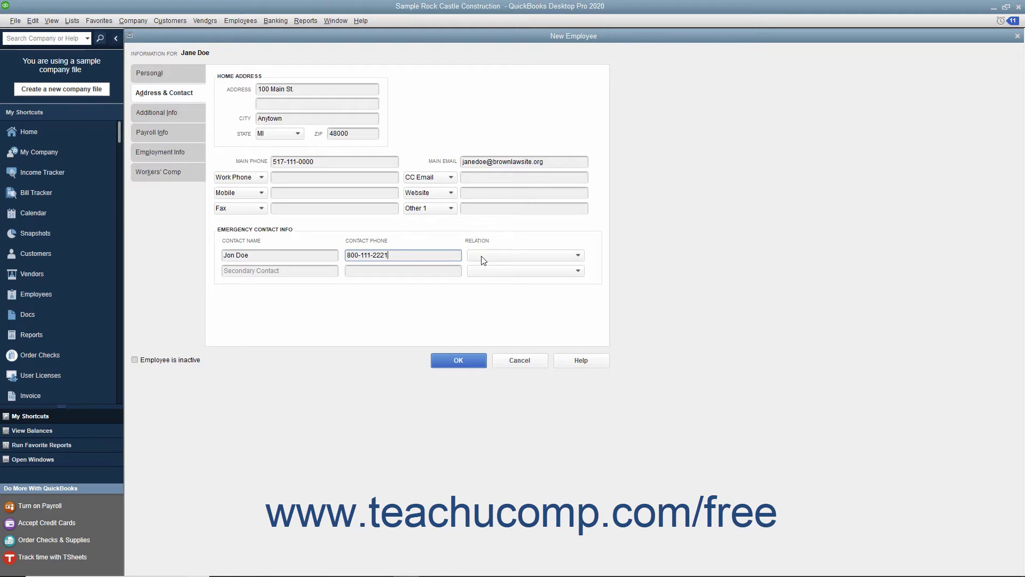
pyautogui.click(483, 261)
pyautogui.click(481, 283)
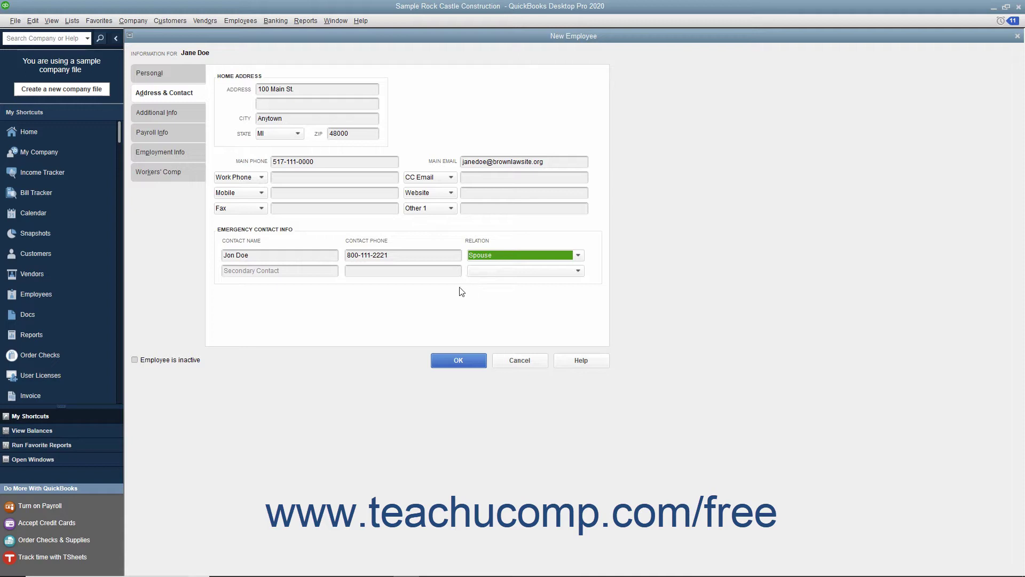
pyautogui.click(297, 270)
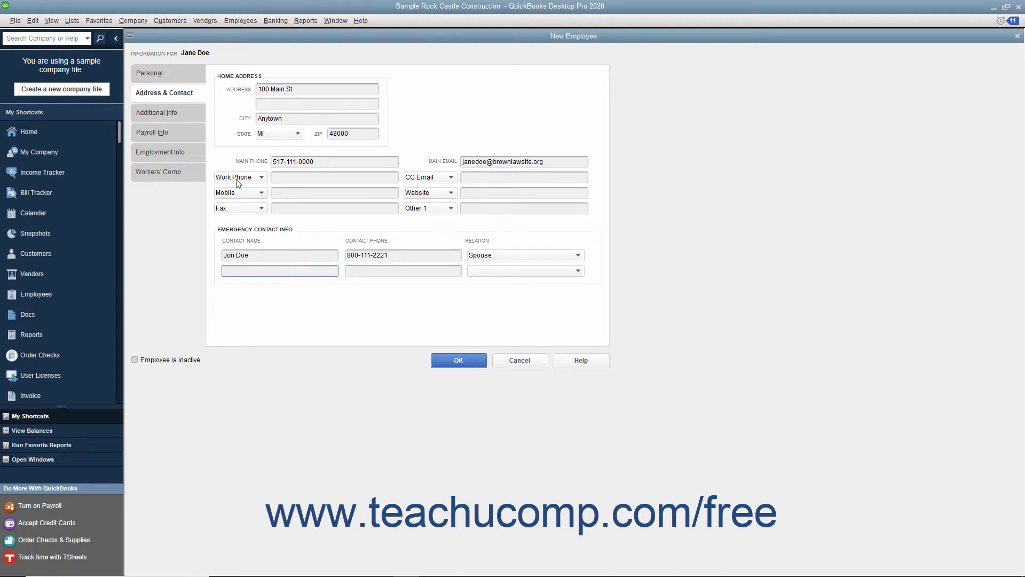
pyautogui.click(184, 116)
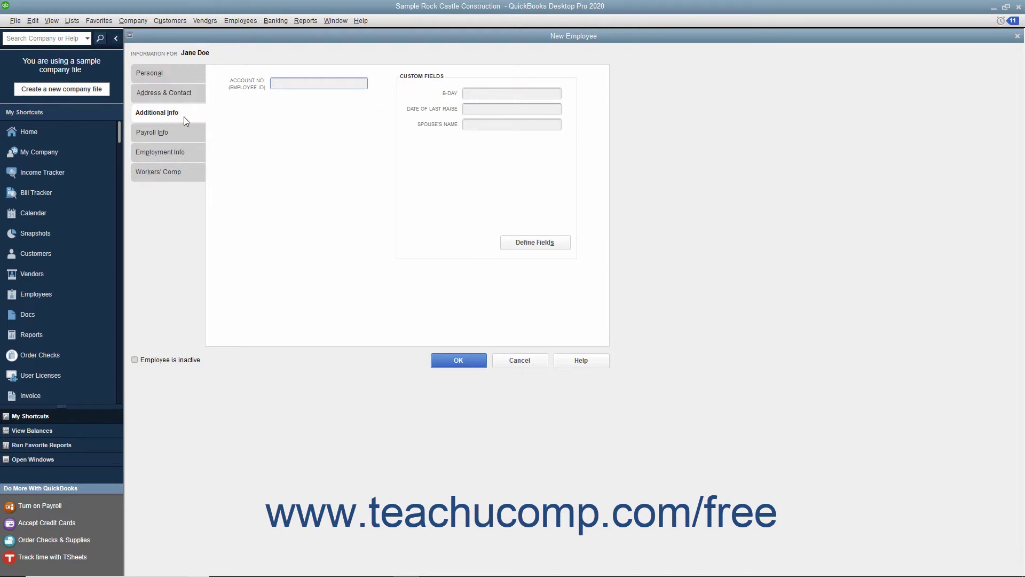
# Leave the Account No. and B-Day custom fields blank on Additional Info
pyautogui.click(281, 83)
pyautogui.click(468, 96)
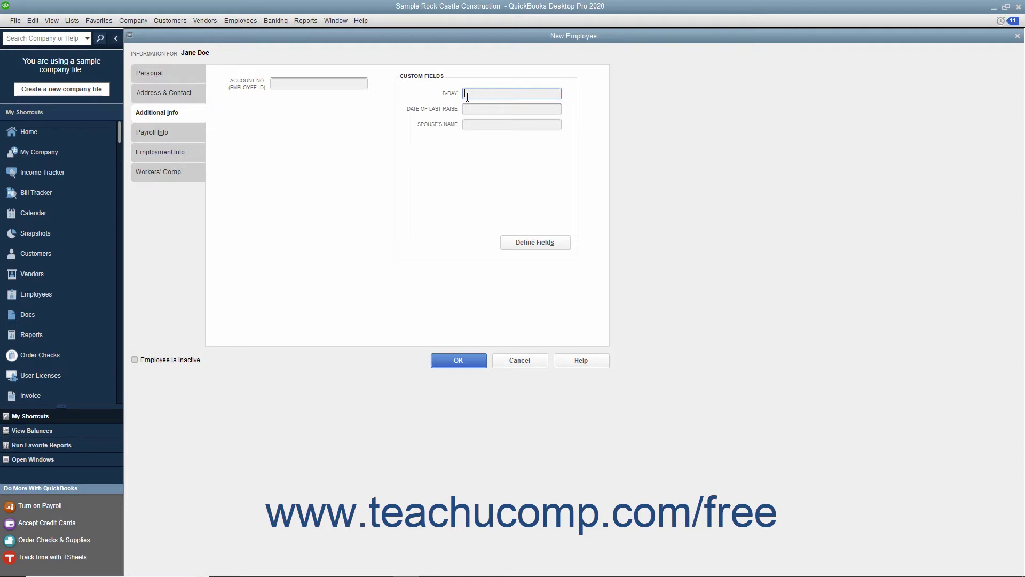
pyautogui.click(176, 138)
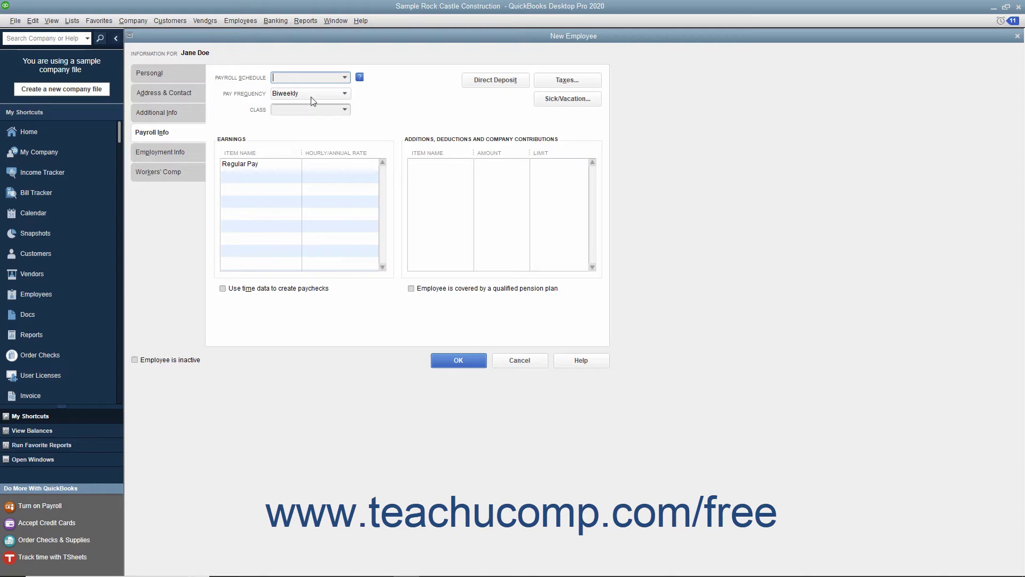
# Set payroll schedule Biweekly, Regular Pay 15.00 and an Overtime Rate row at 22.50, then save
pyautogui.click(322, 78)
pyautogui.click(328, 117)
pyautogui.click(332, 166)
pyautogui.write('15.00')
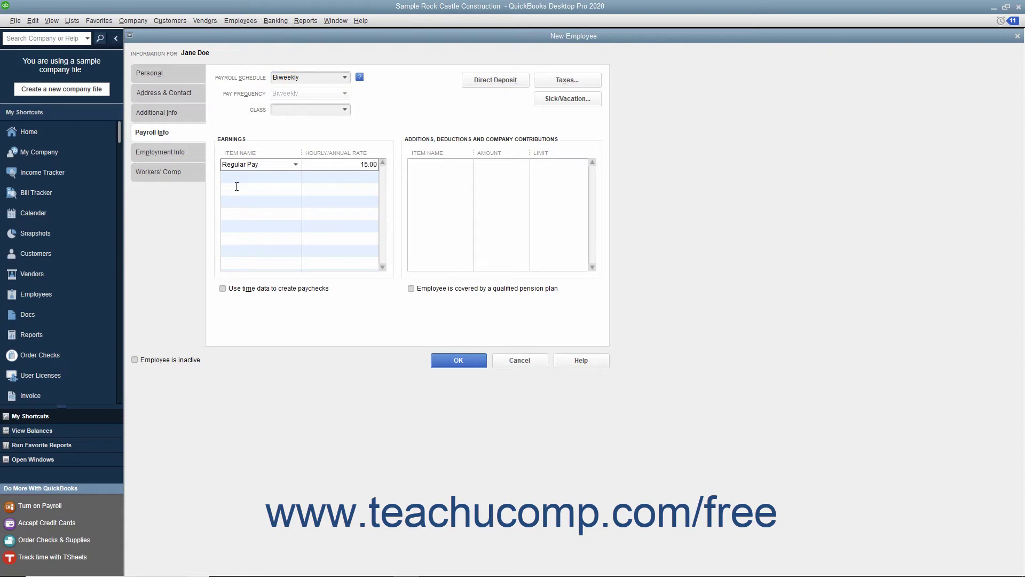
pyautogui.click(240, 177)
pyautogui.click(294, 177)
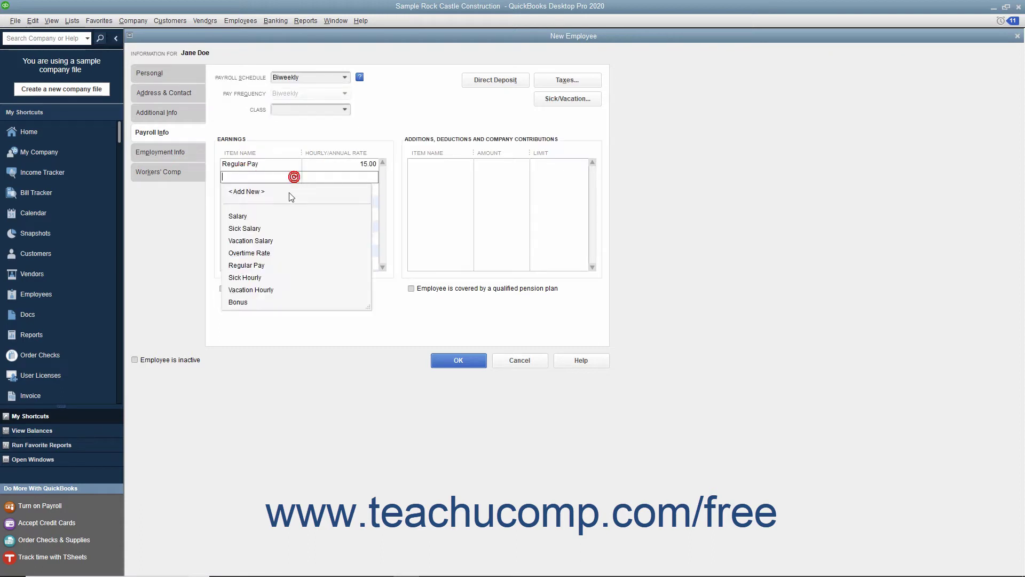
pyautogui.click(273, 252)
pyautogui.click(357, 176)
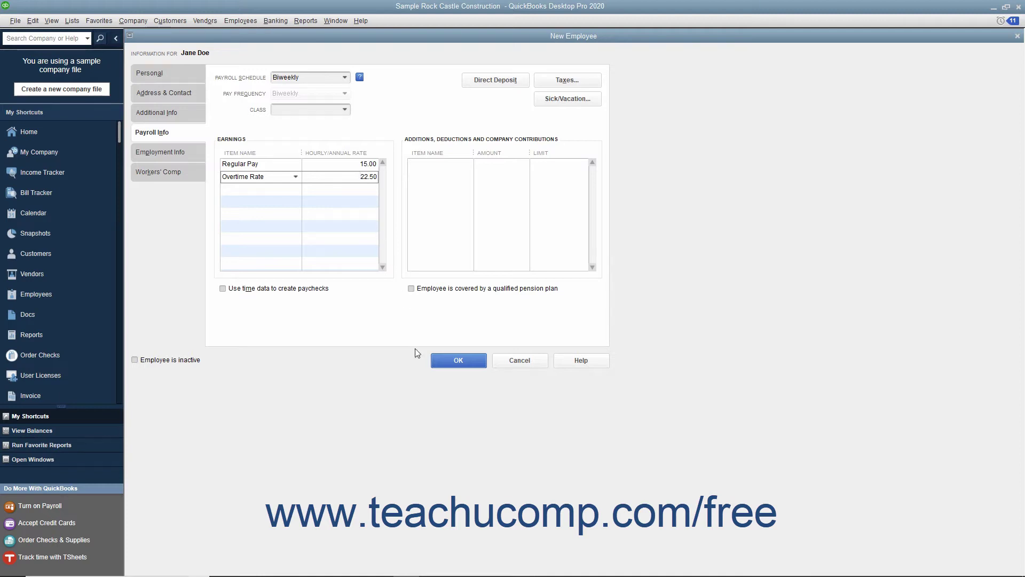
pyautogui.click(438, 363)
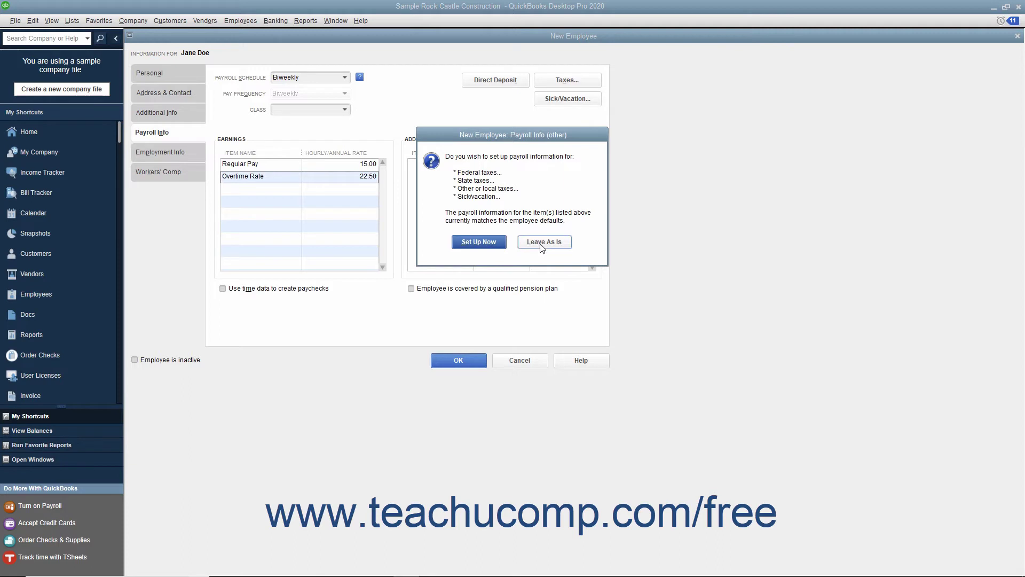
# Set the federal filing status to Married with 1 allowance
pyautogui.click(497, 245)
pyautogui.click(501, 170)
pyautogui.click(489, 191)
pyautogui.click(468, 182)
pyautogui.press('BackSpace')
pyautogui.write('1')
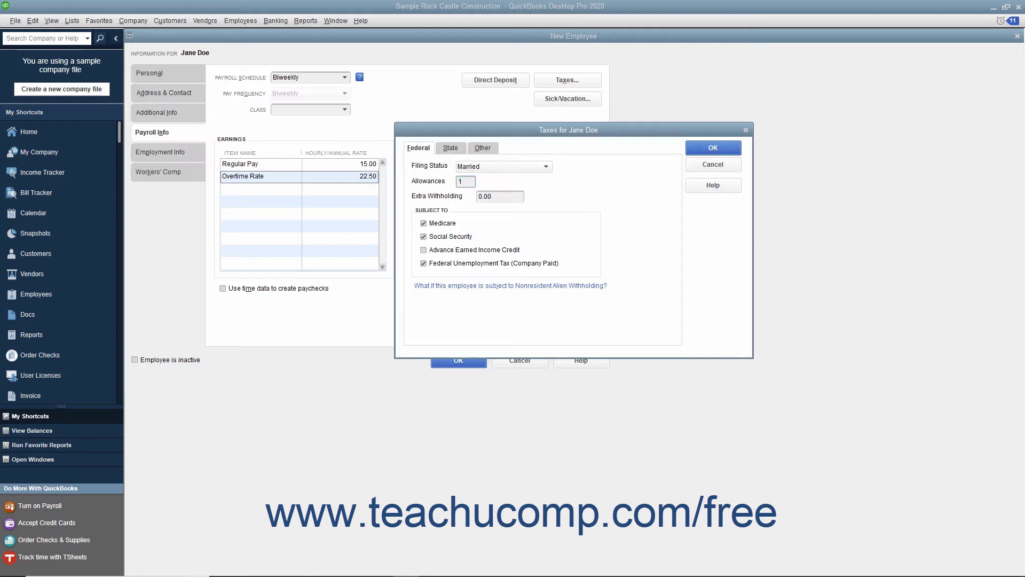
# Review the State and Other tax settings and accept them
pyautogui.click(451, 150)
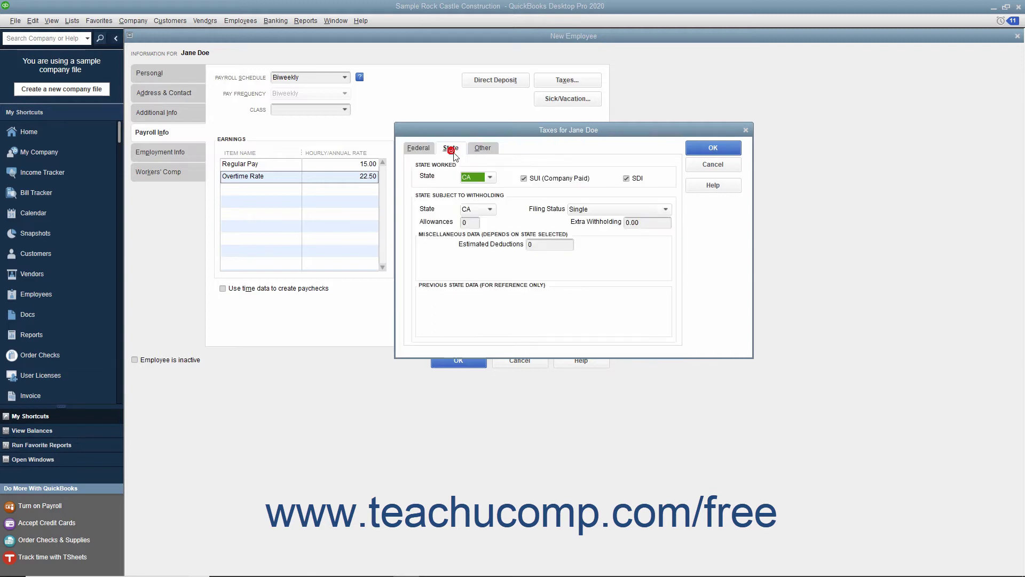
pyautogui.click(487, 151)
pyautogui.click(702, 153)
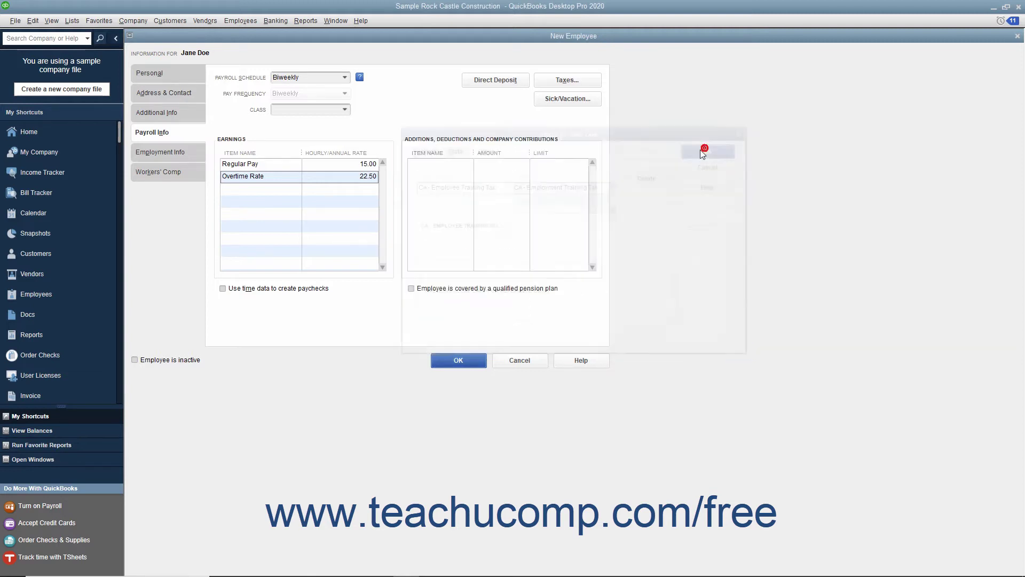
pyautogui.click(181, 147)
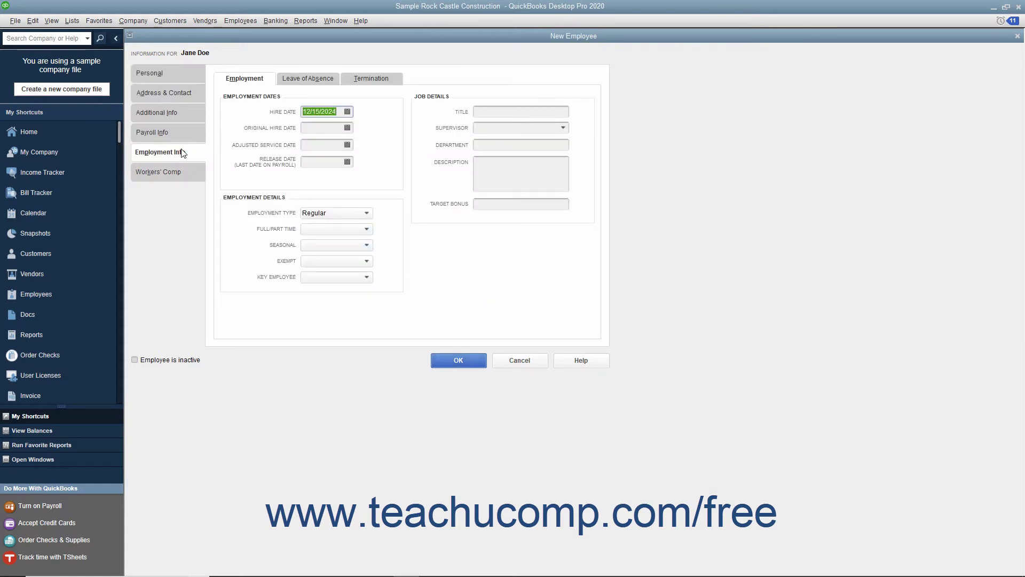
# Review the Leave of Absence and Termination tabs and the hire date 12/15/2024 and other dates
pyautogui.click(308, 79)
pyautogui.click(354, 79)
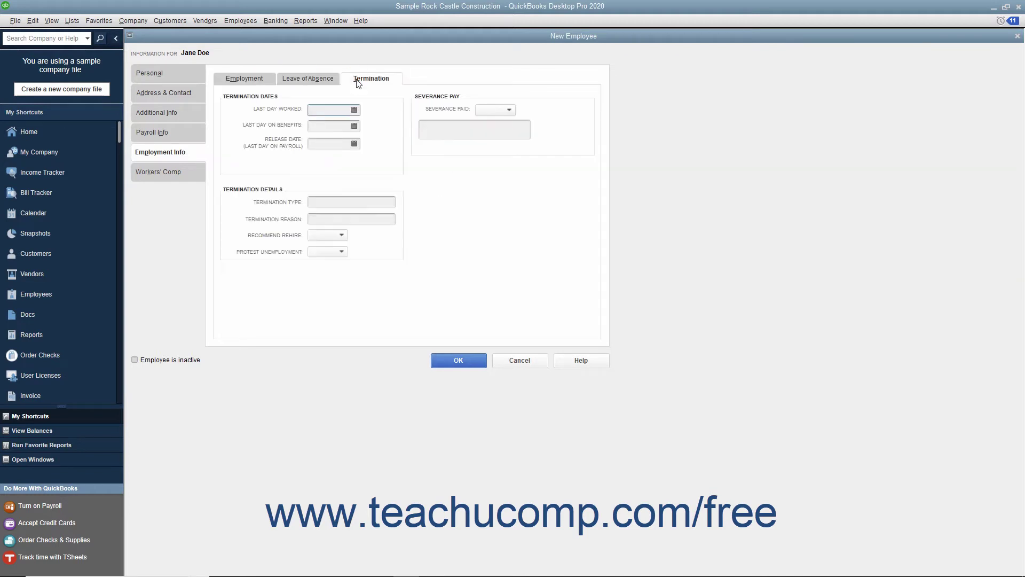
pyautogui.click(270, 85)
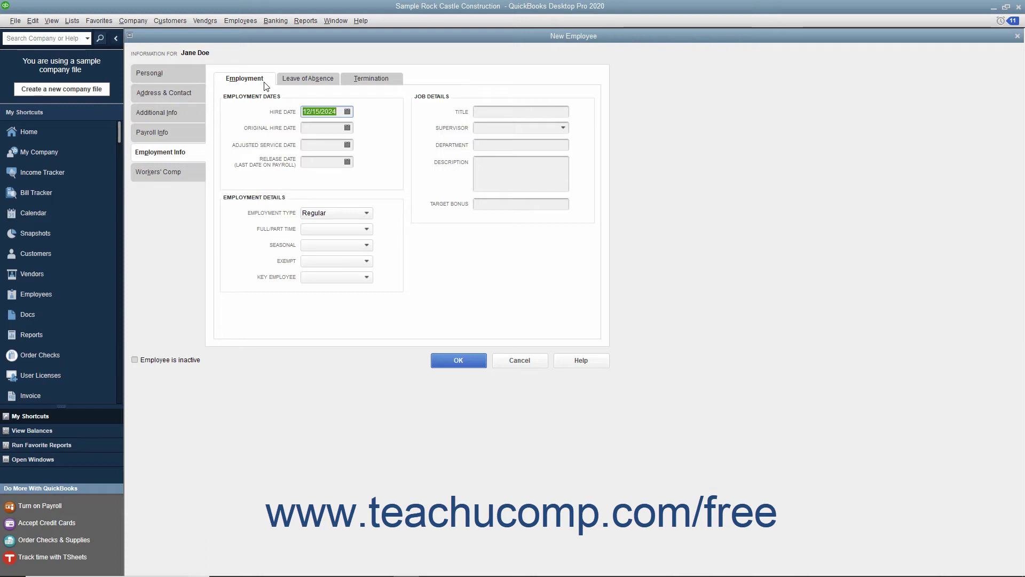
pyautogui.click(338, 112)
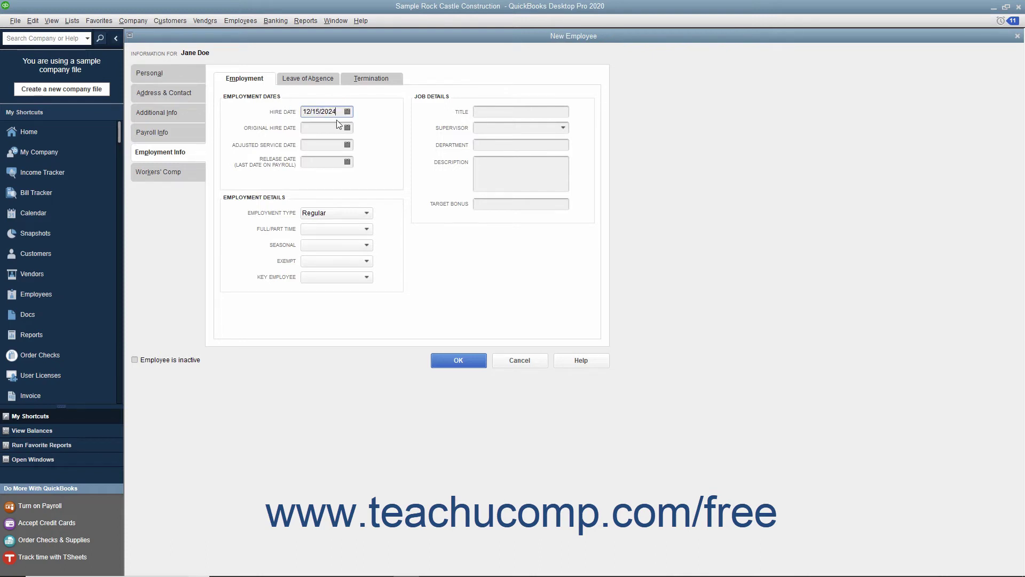
pyautogui.click(332, 130)
pyautogui.click(328, 145)
pyautogui.click(326, 163)
# Keep employment type Regular and set Full/Part Time to Full-time
pyautogui.click(308, 214)
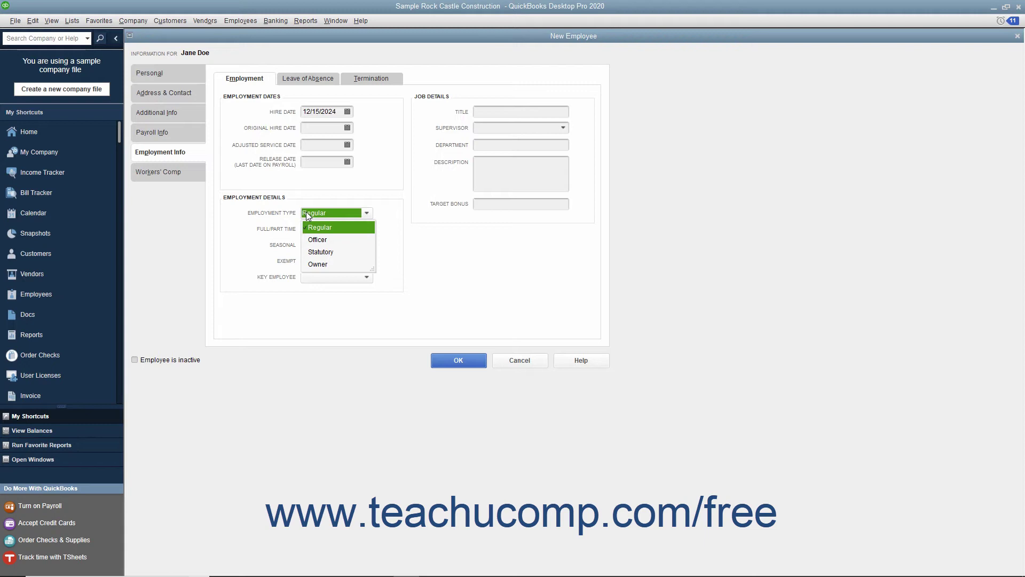
pyautogui.click(315, 228)
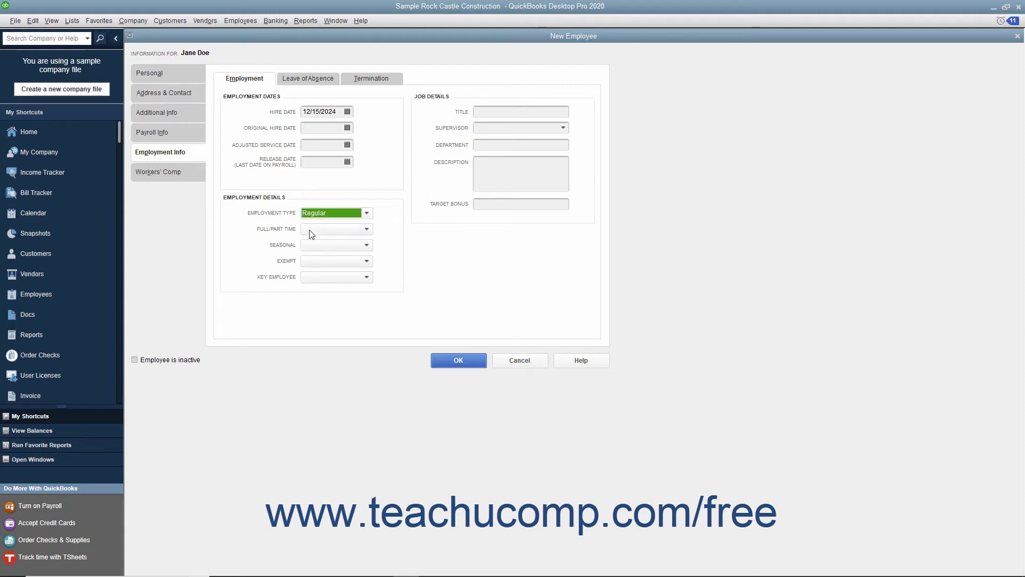
pyautogui.click(309, 229)
pyautogui.click(316, 252)
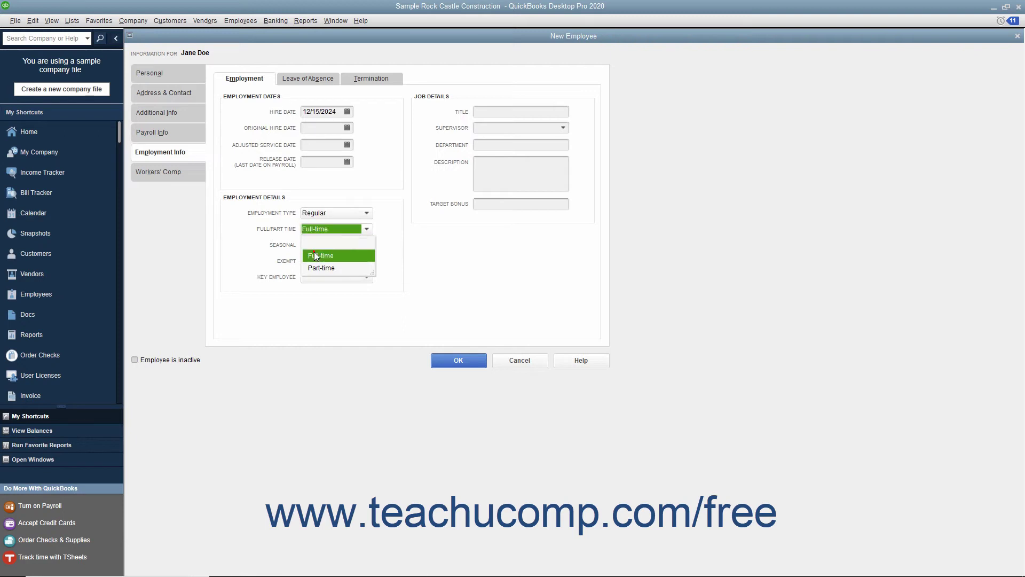
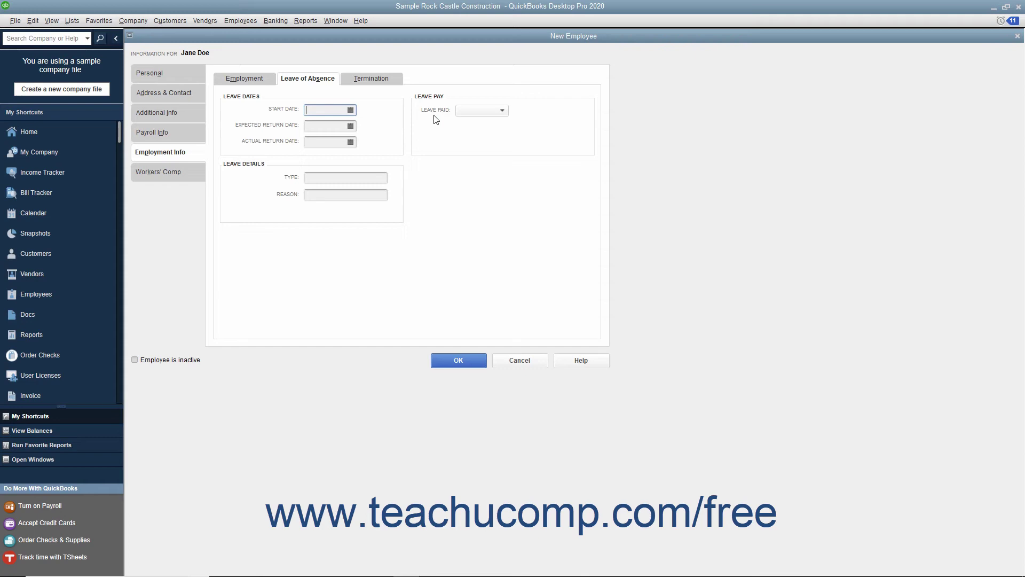
# Show the new employee's Termination fields under Employment Info
pyautogui.click(389, 78)
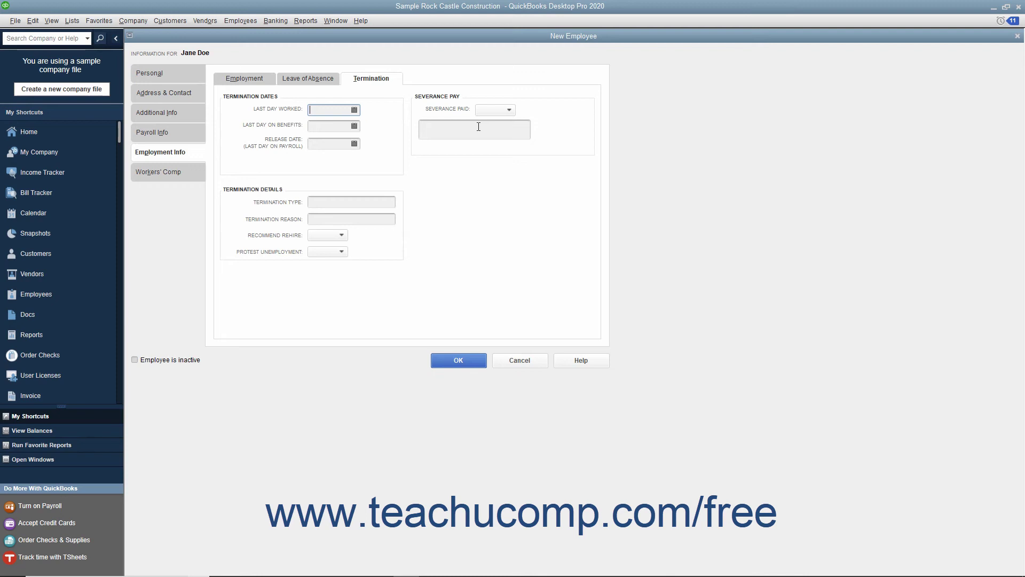
# Check the Workers' Comp code, then save the new employee record
pyautogui.click(181, 175)
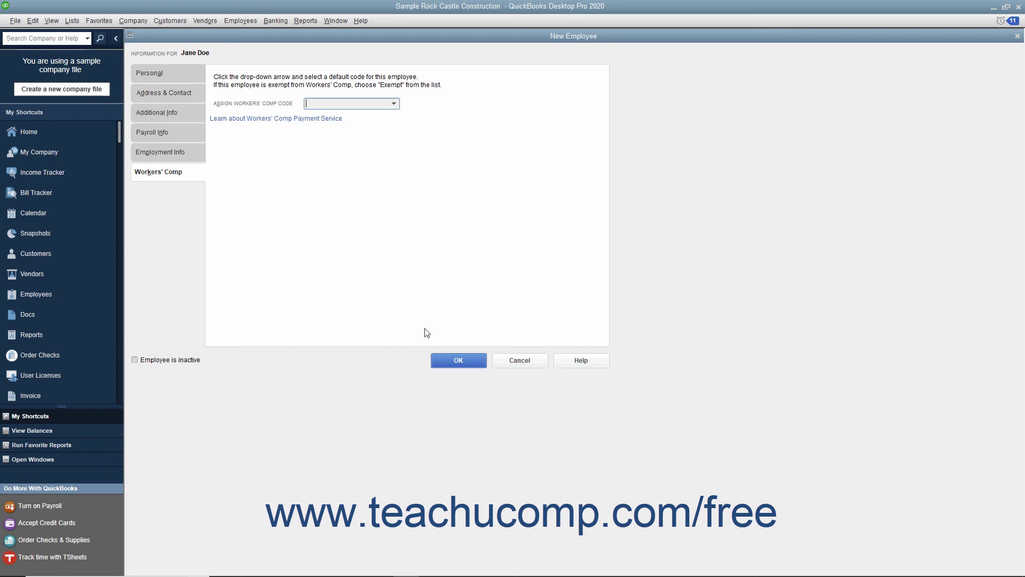
pyautogui.click(441, 361)
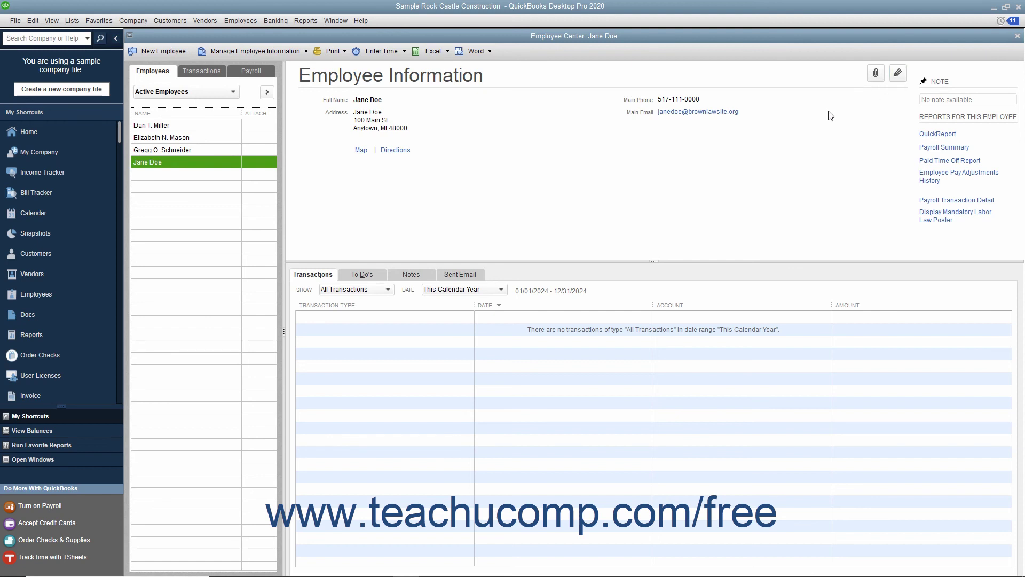
# Enter account number 52 in the employee's Additional Info and save the record
pyautogui.doubleClick(191, 162)
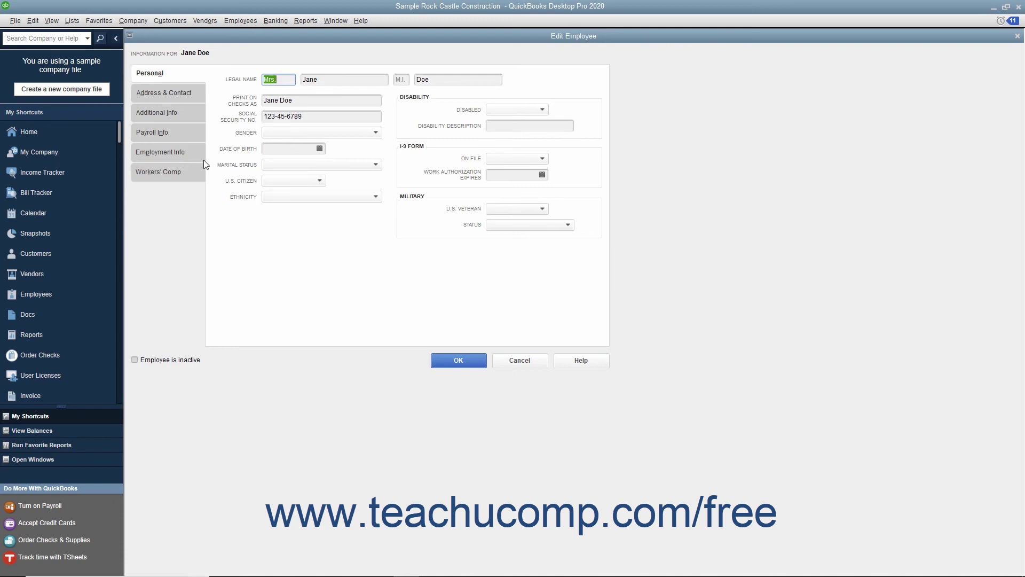
pyautogui.click(186, 113)
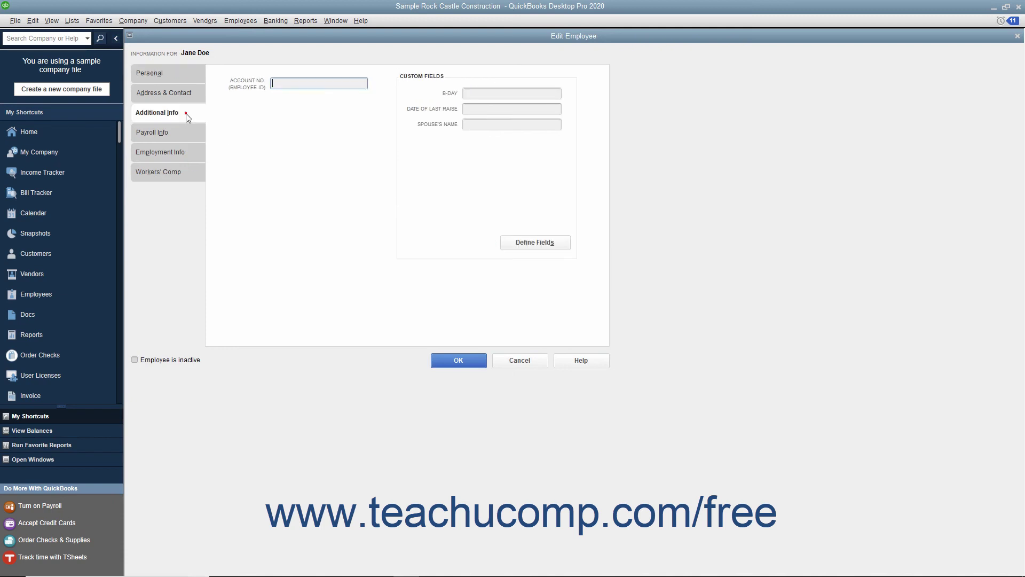
pyautogui.write('52')
pyautogui.click(455, 360)
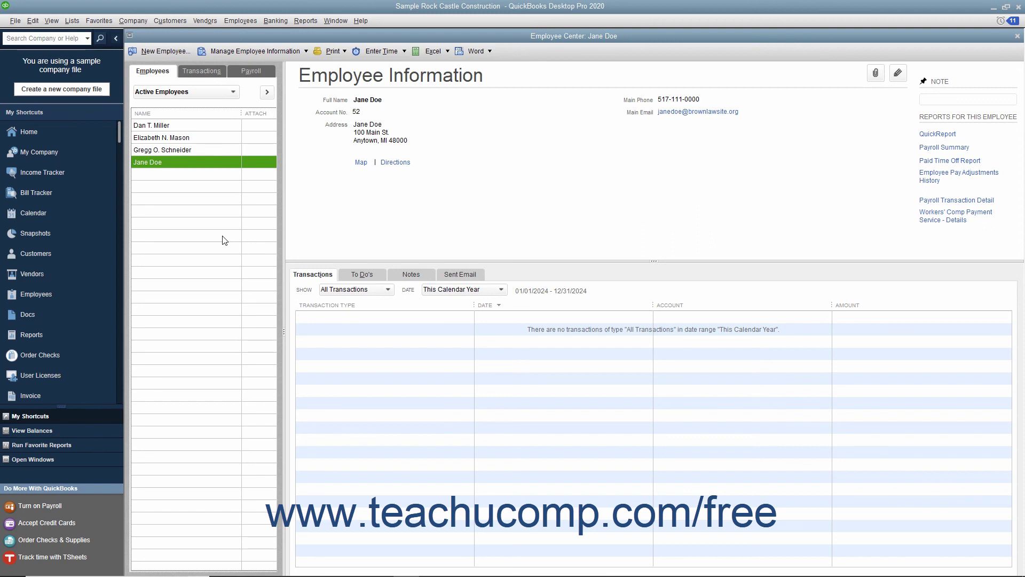
# Delete the selected employee with Edit > Delete Employee and confirm
pyautogui.click(191, 161)
pyautogui.click(32, 20)
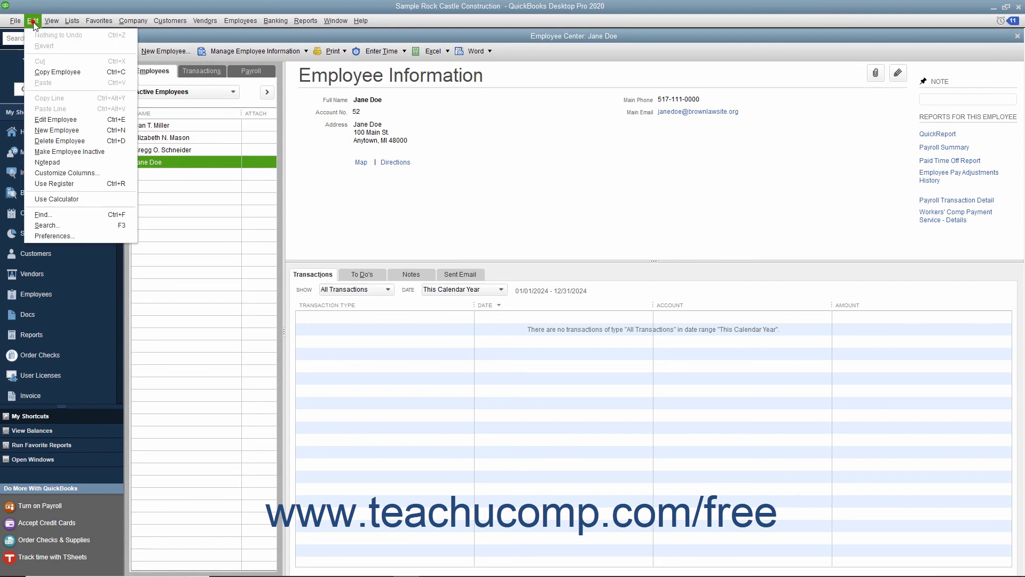
pyautogui.click(66, 140)
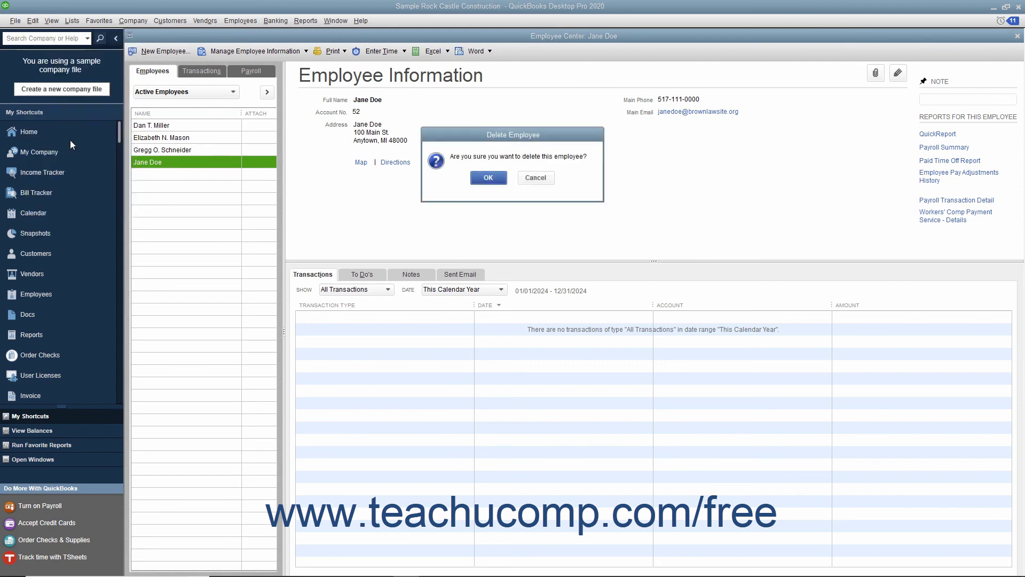
pyautogui.click(488, 178)
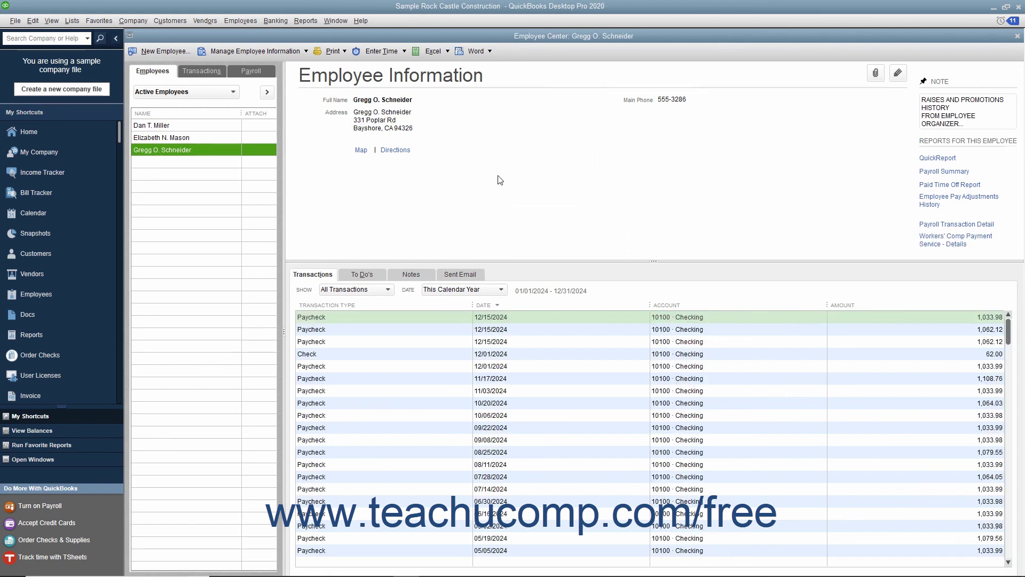